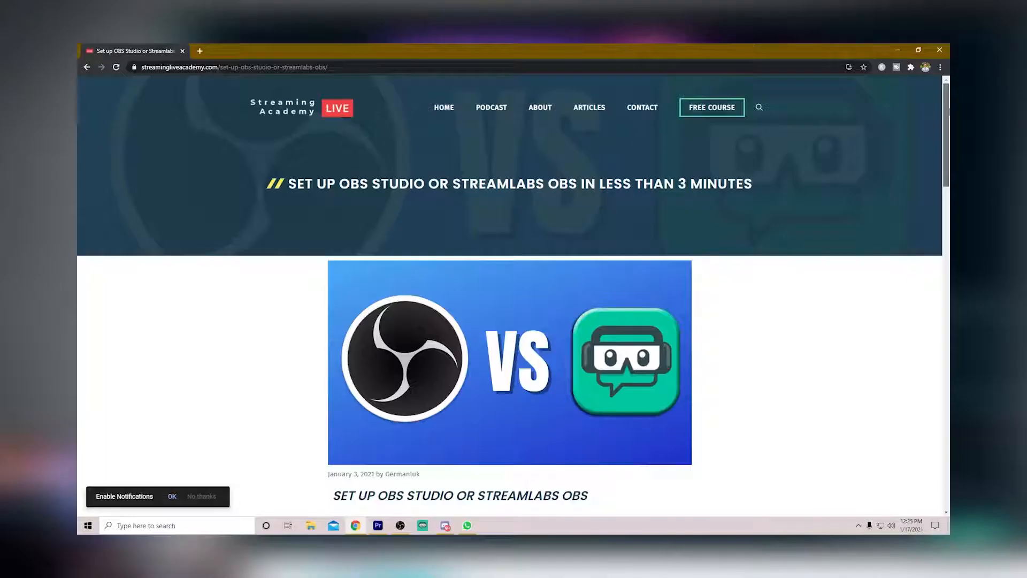
# - Look through the article on setting up OBS Studio or Streamlabs OBS and the Streamlabs Prime feature page
pyautogui.scroll(-3, 509, 294)
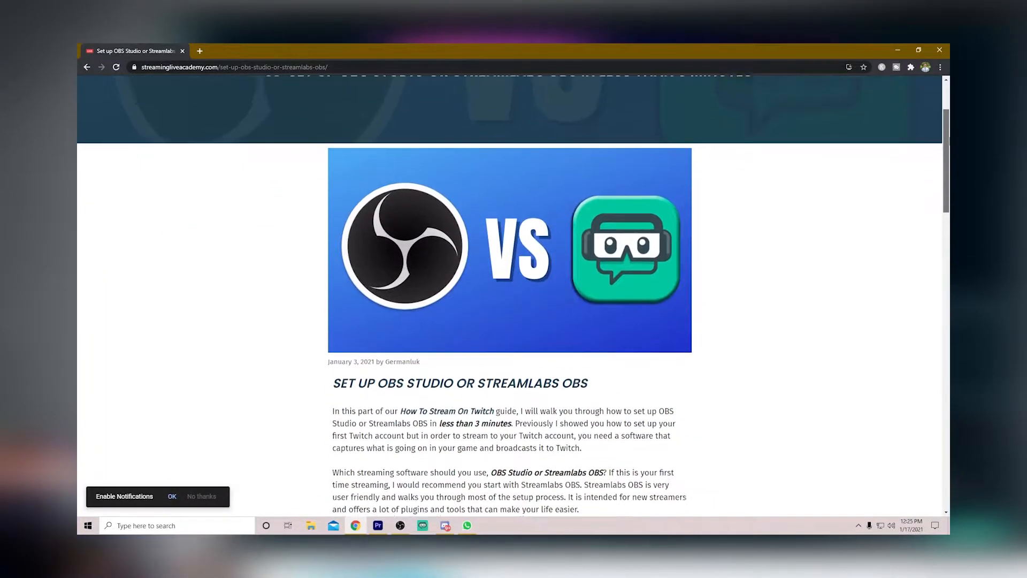
pyautogui.scroll(-5, 509, 294)
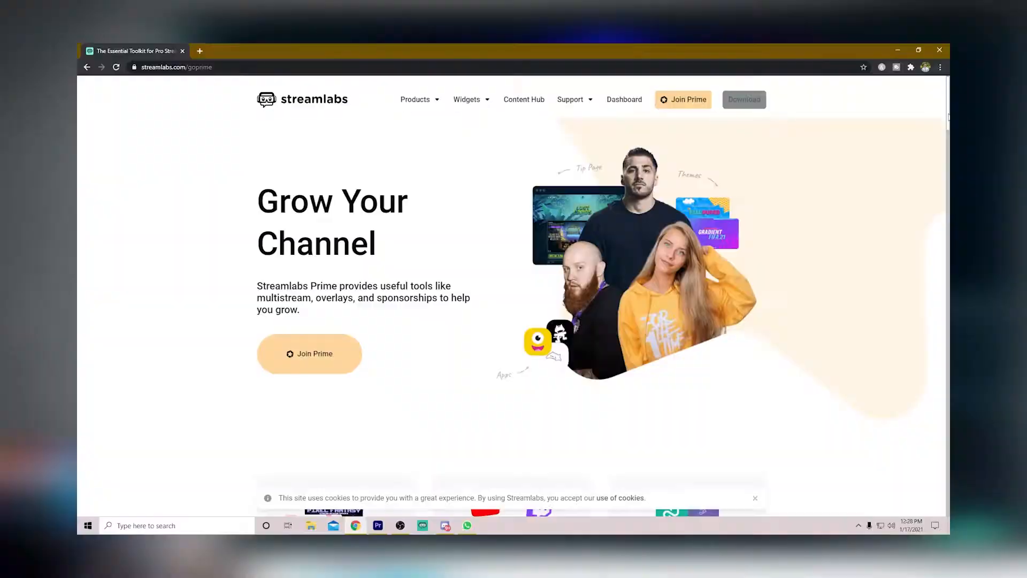
pyautogui.scroll(-5, 513, 295)
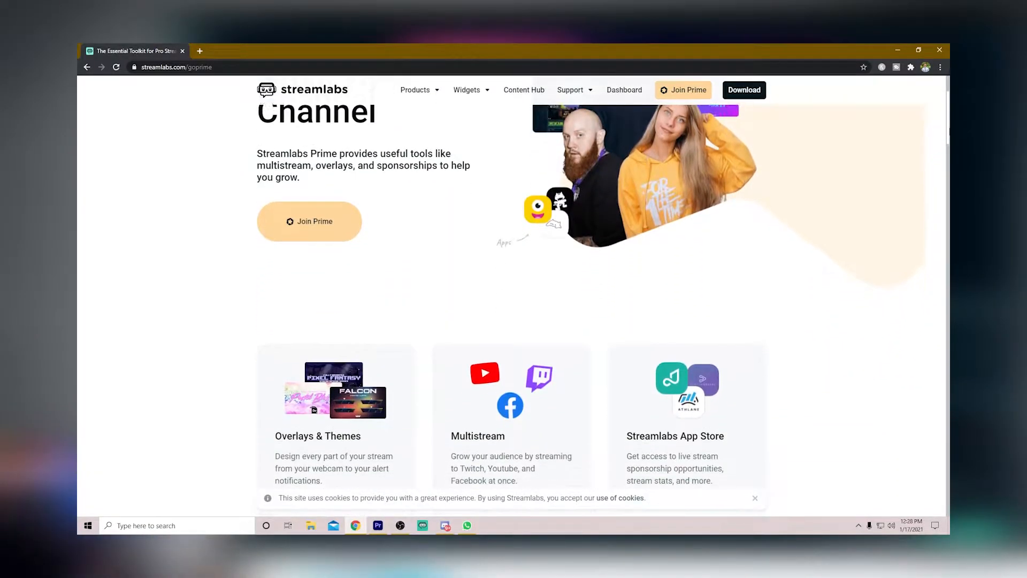
pyautogui.scroll(-4, 513, 294)
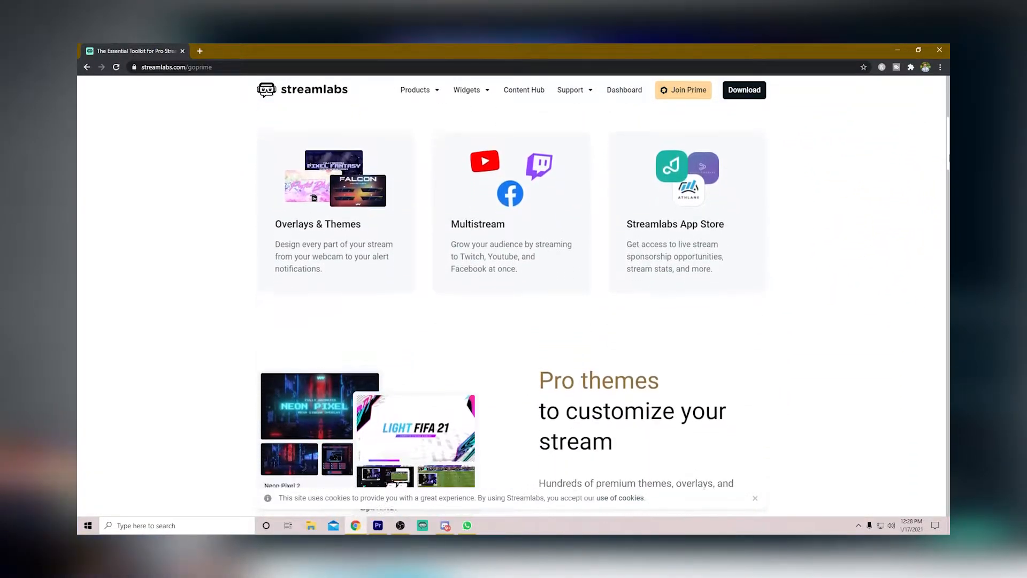
pyautogui.scroll(-4, 513, 294)
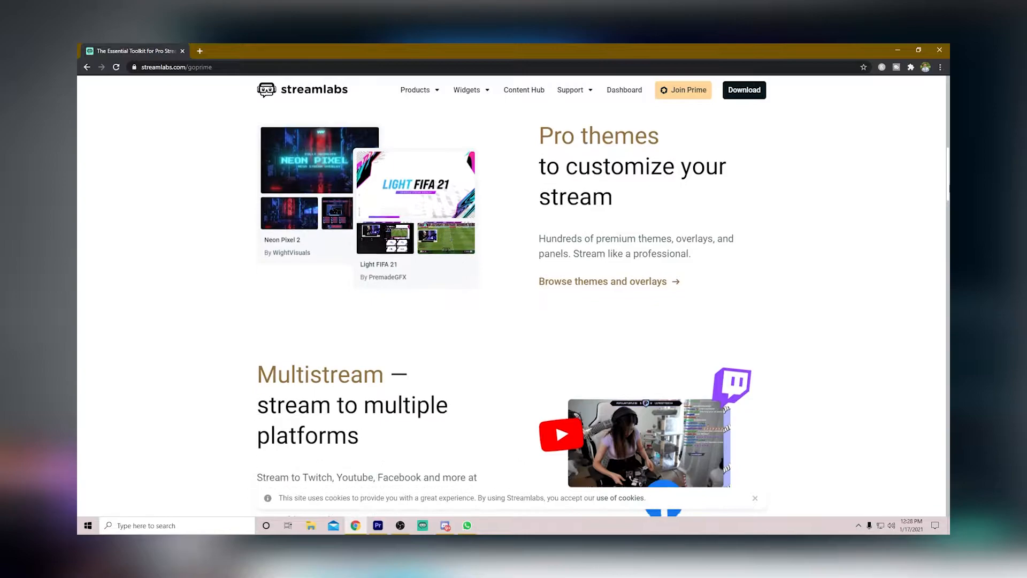
pyautogui.scroll(-5, 513, 294)
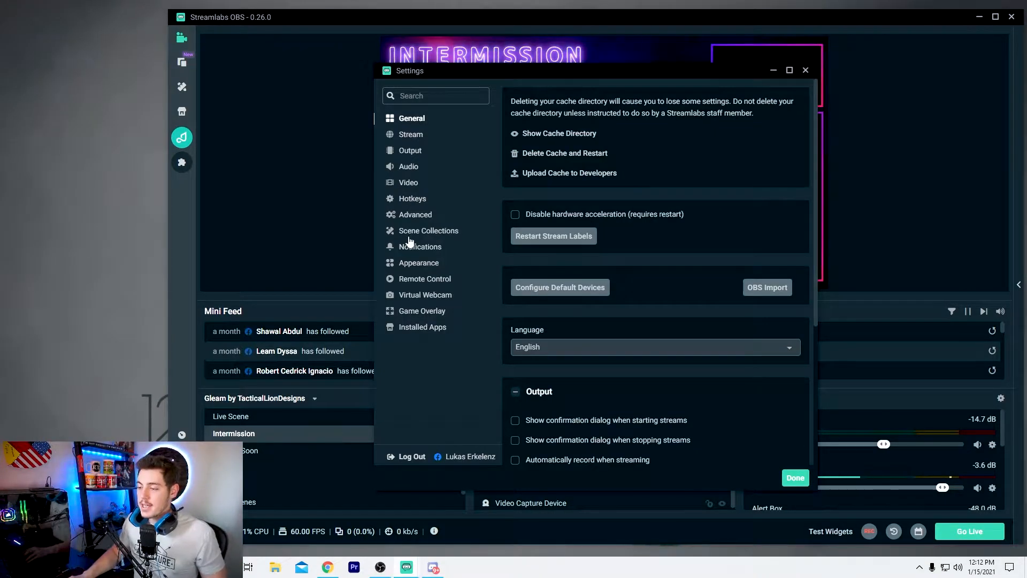
# - Review the Stream, Output and Video pages of the Streamlabs OBS settings
pyautogui.click(414, 140)
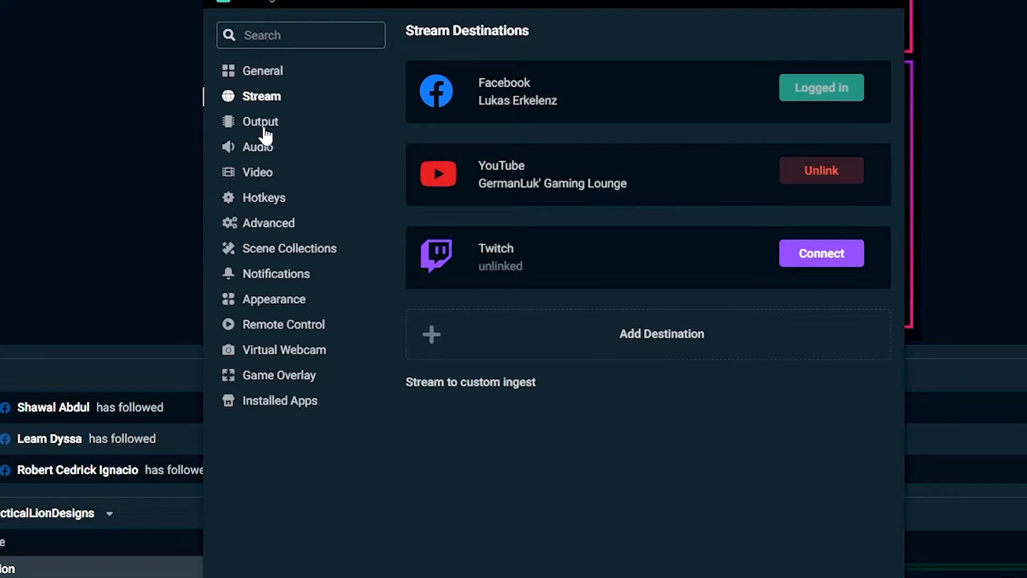
pyautogui.click(262, 124)
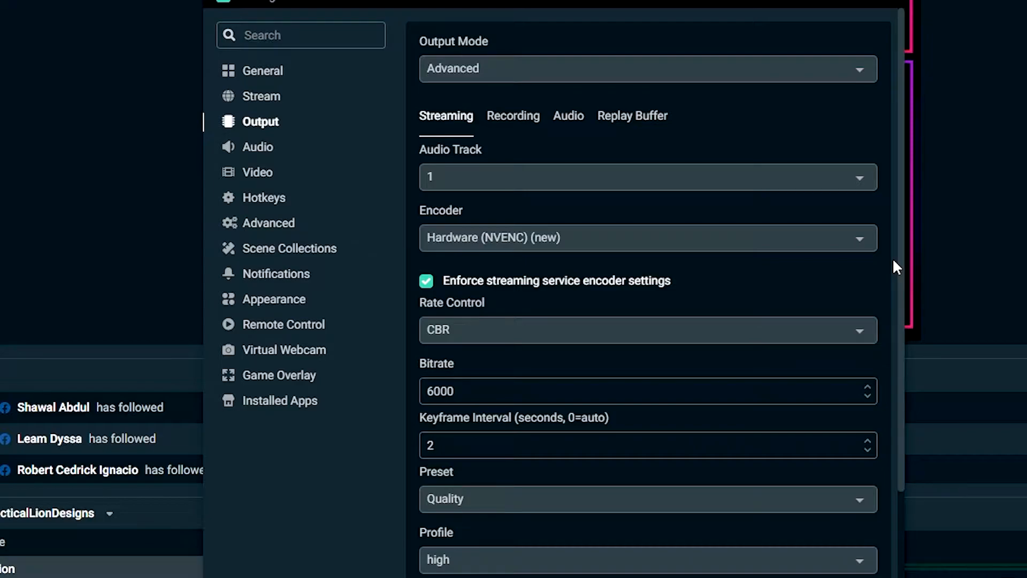
pyautogui.click(267, 180)
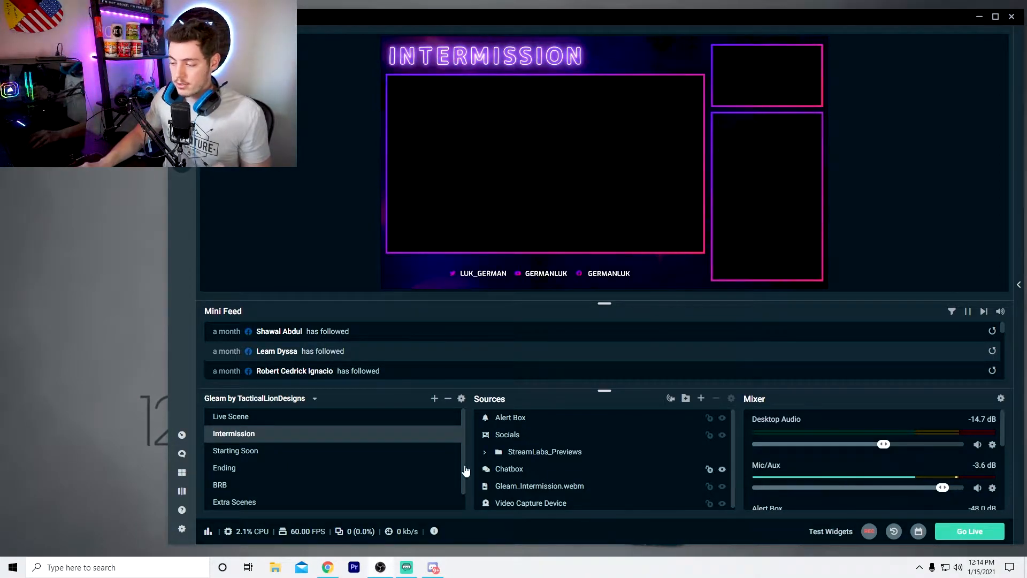
# - Add an Audio Input Capture source to the Intermission scene and show its device choices
pyautogui.click(701, 399)
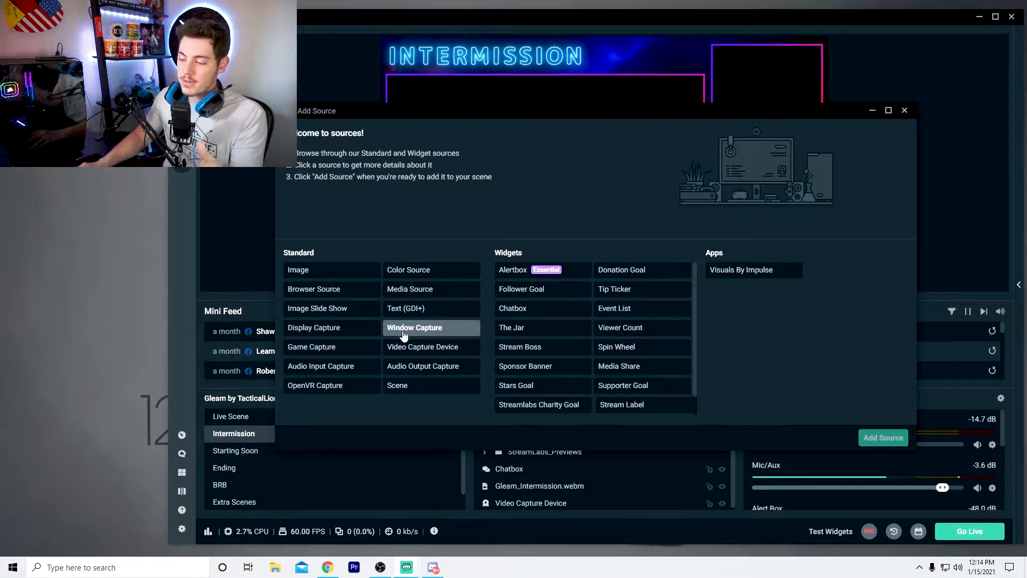
pyautogui.click(357, 376)
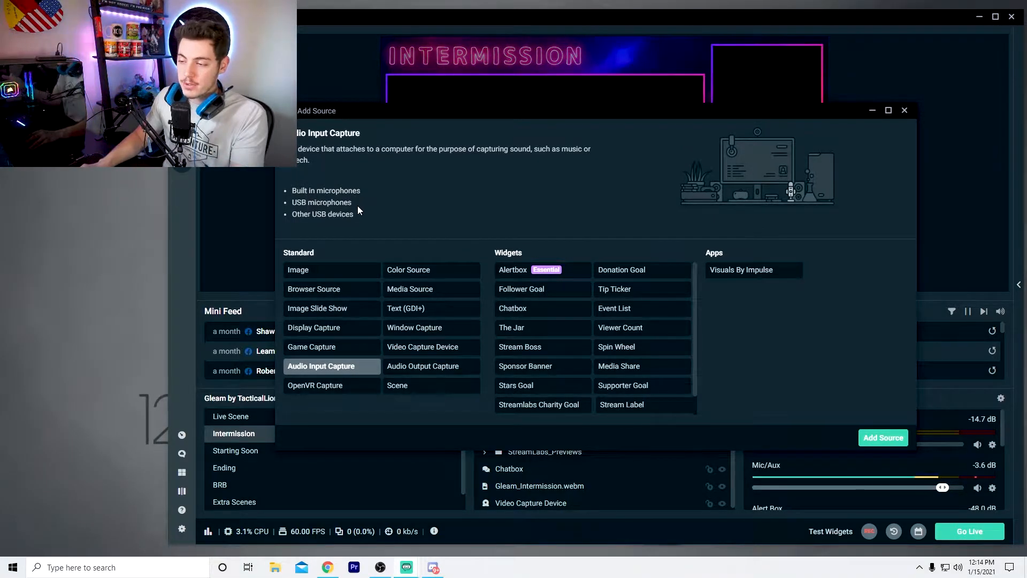
pyautogui.click(867, 437)
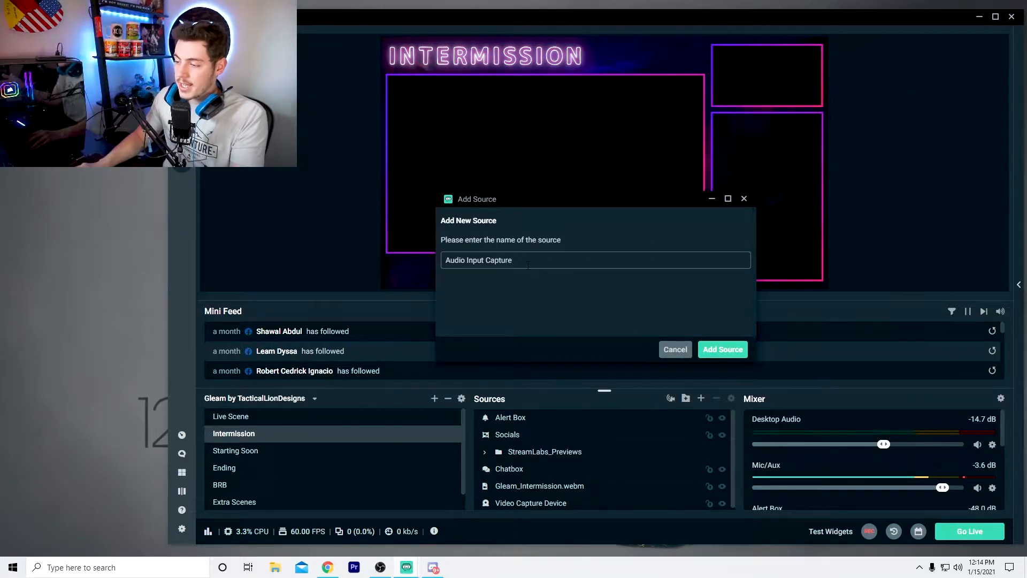
pyautogui.click(720, 349)
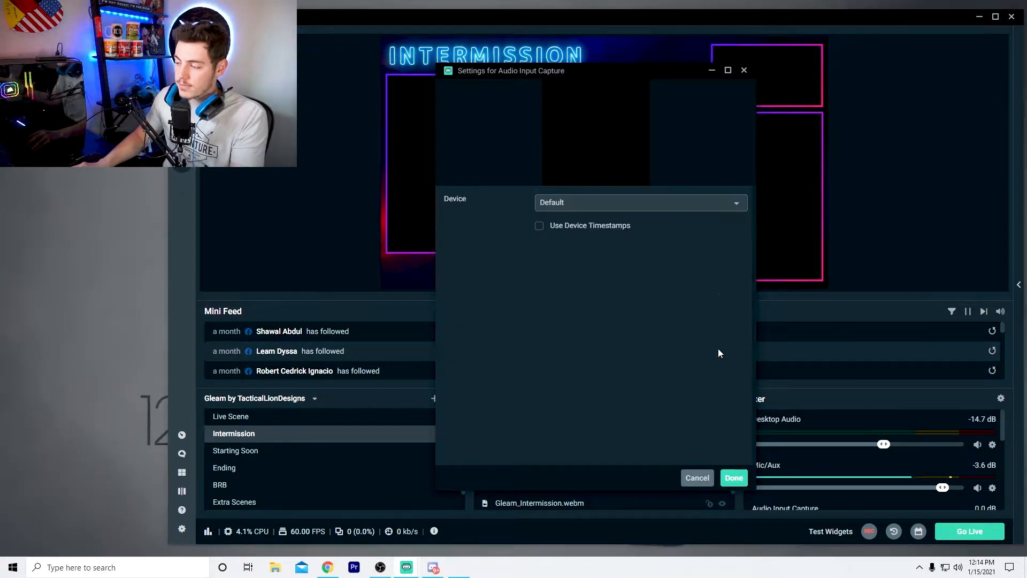
pyautogui.click(622, 206)
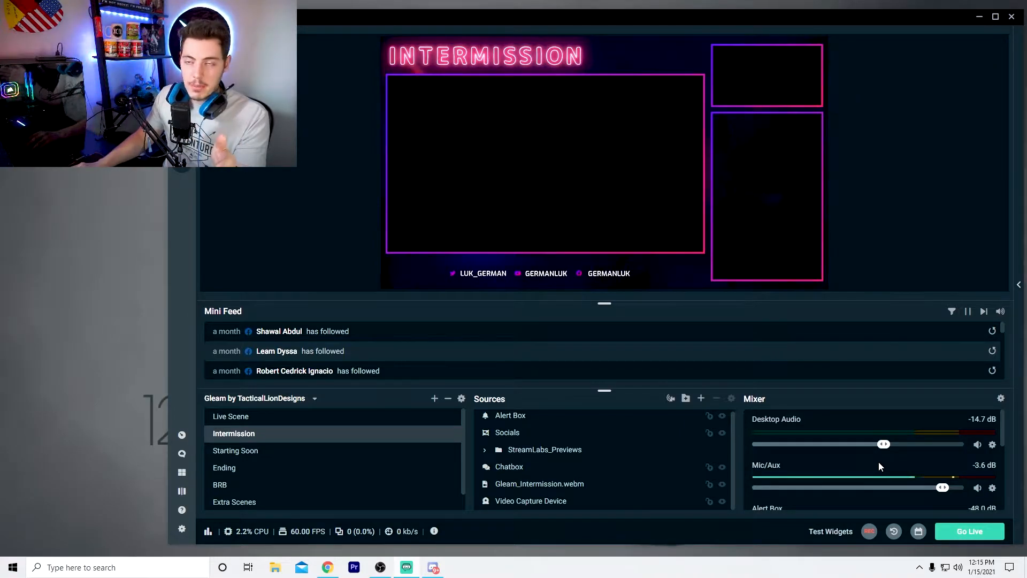
# - Open the Mic/Aux properties and check the capture devices available for it
pyautogui.click(992, 487)
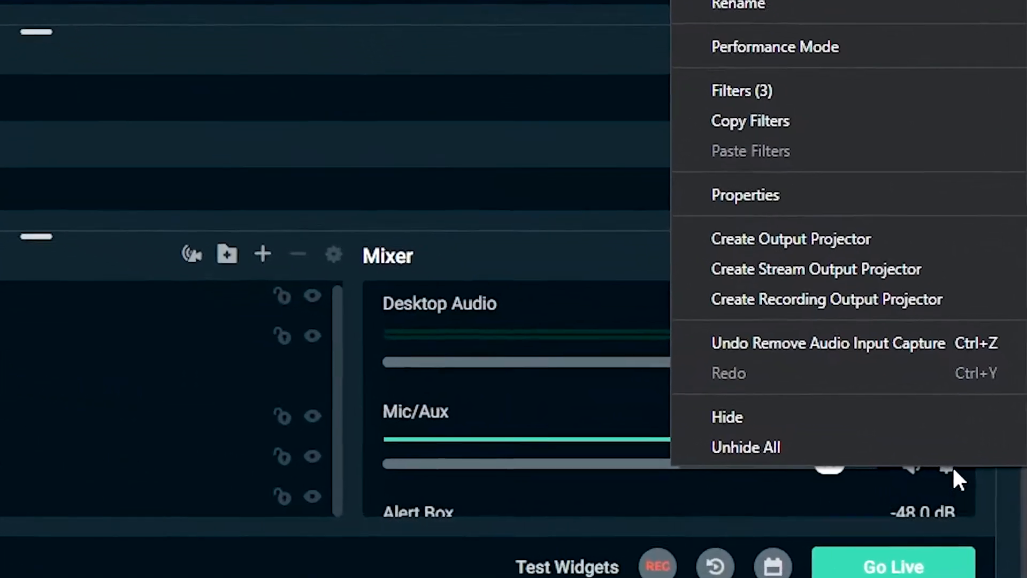
pyautogui.click(810, 201)
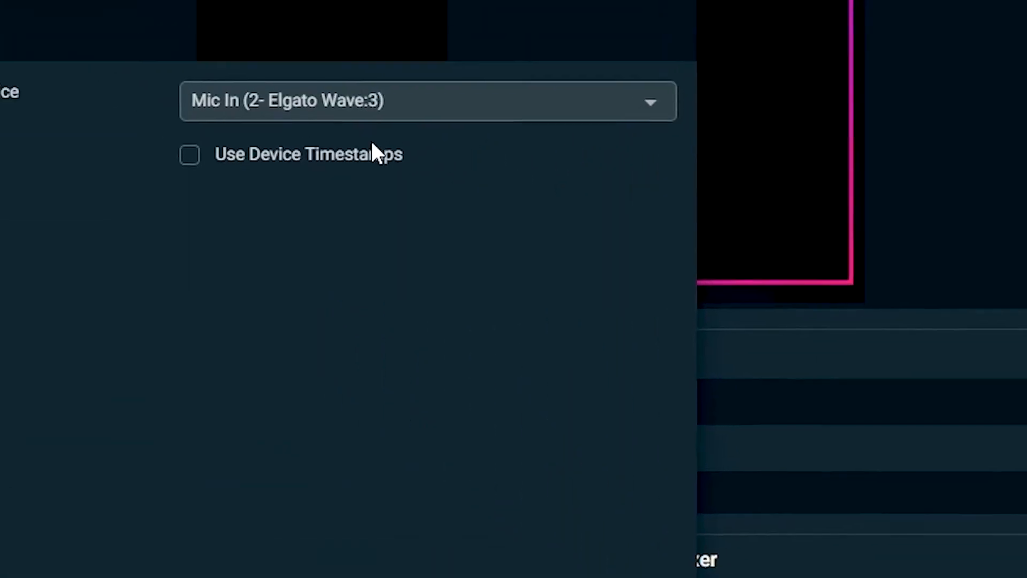
pyautogui.click(352, 99)
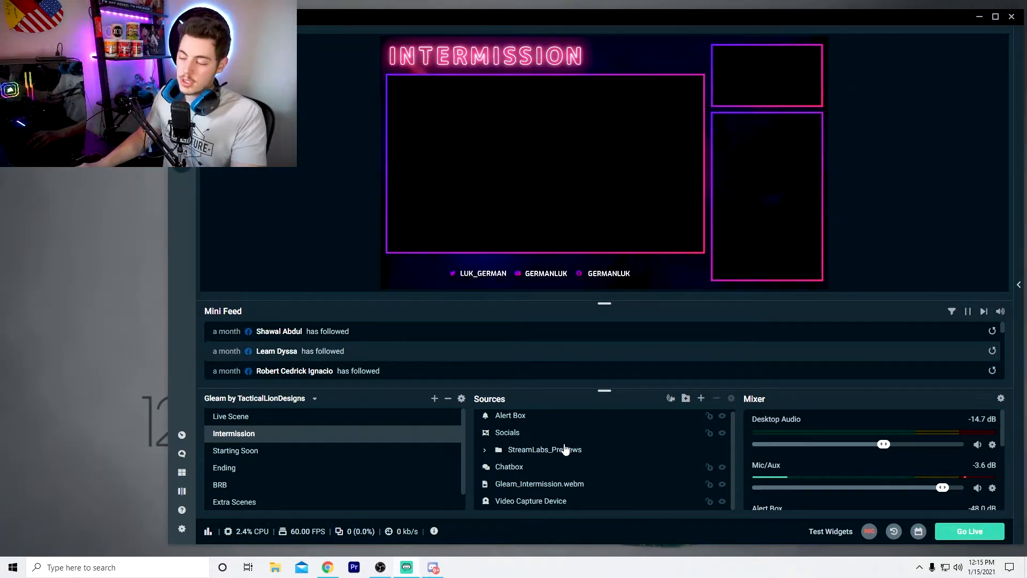
# - Add a new Video Capture Device source using the HD Pro Webcam C920 and move its picture toward the middle of the Intermission scene
pyautogui.click(700, 399)
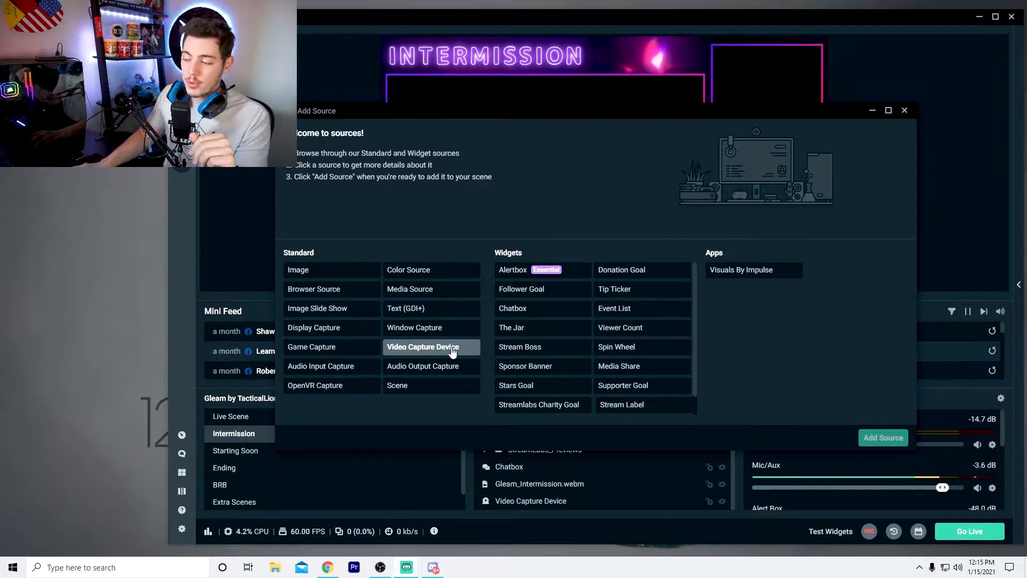
pyautogui.click(454, 349)
pyautogui.click(881, 437)
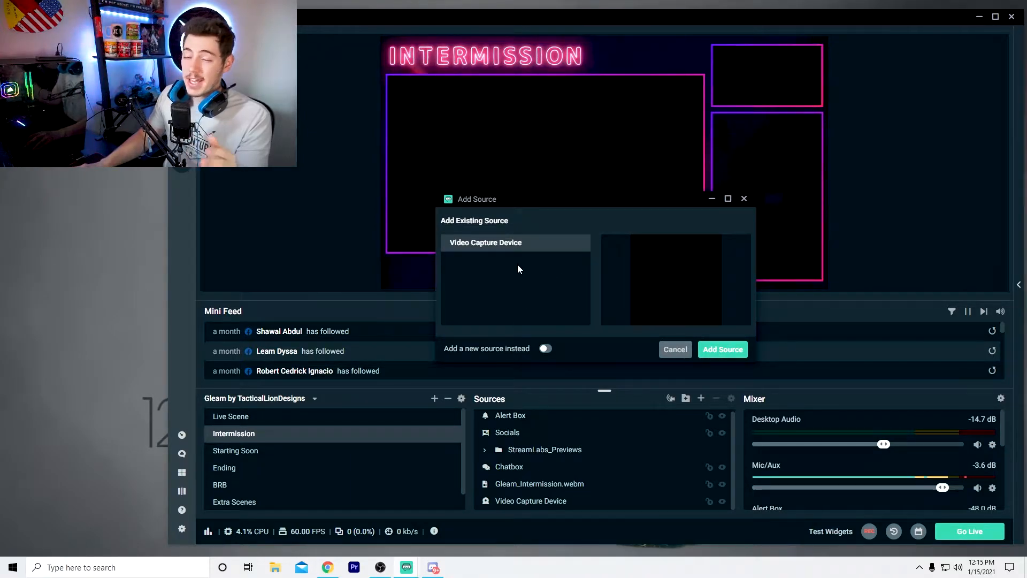
pyautogui.click(546, 349)
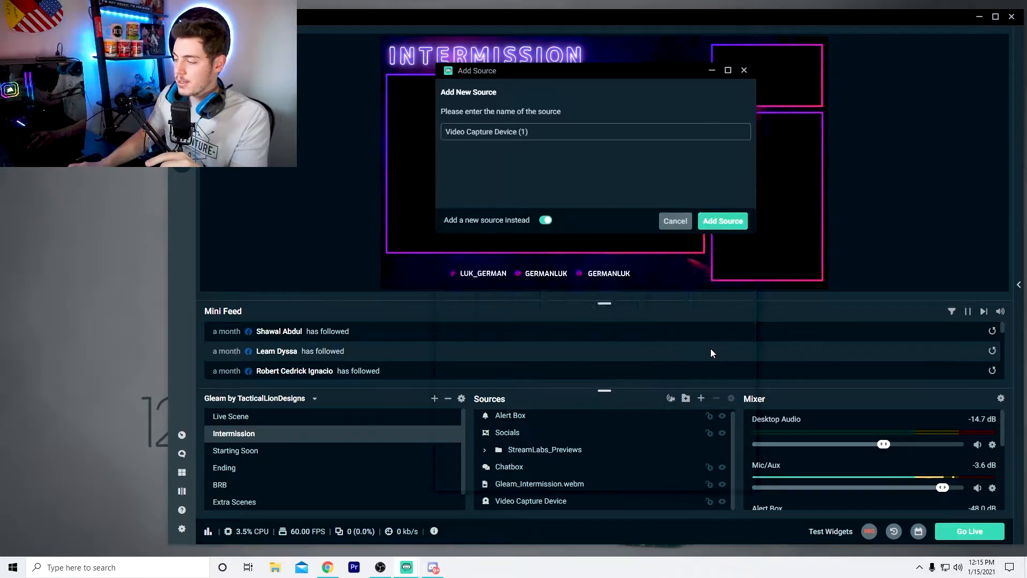
pyautogui.click(717, 349)
pyautogui.click(593, 202)
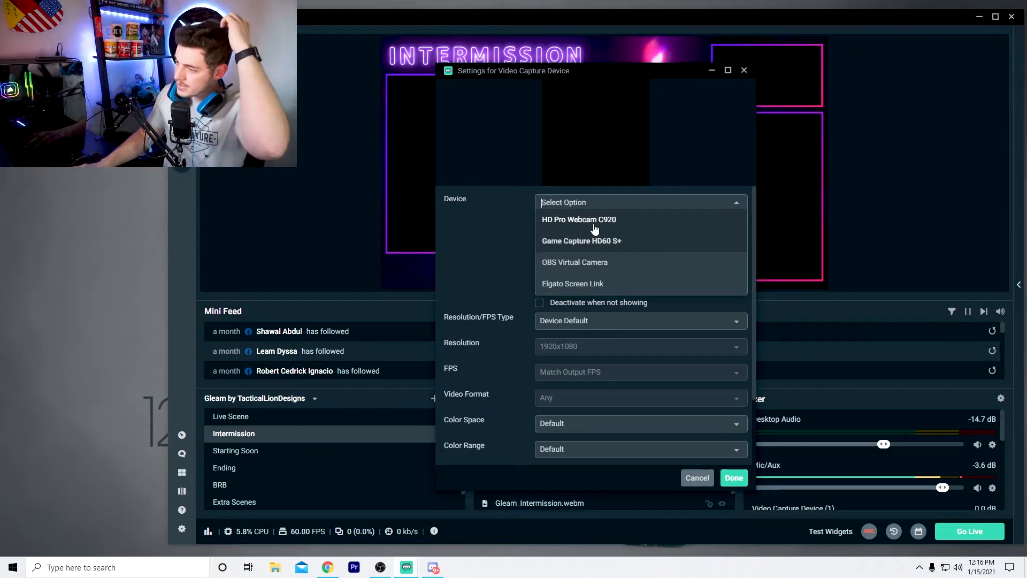
pyautogui.click(594, 225)
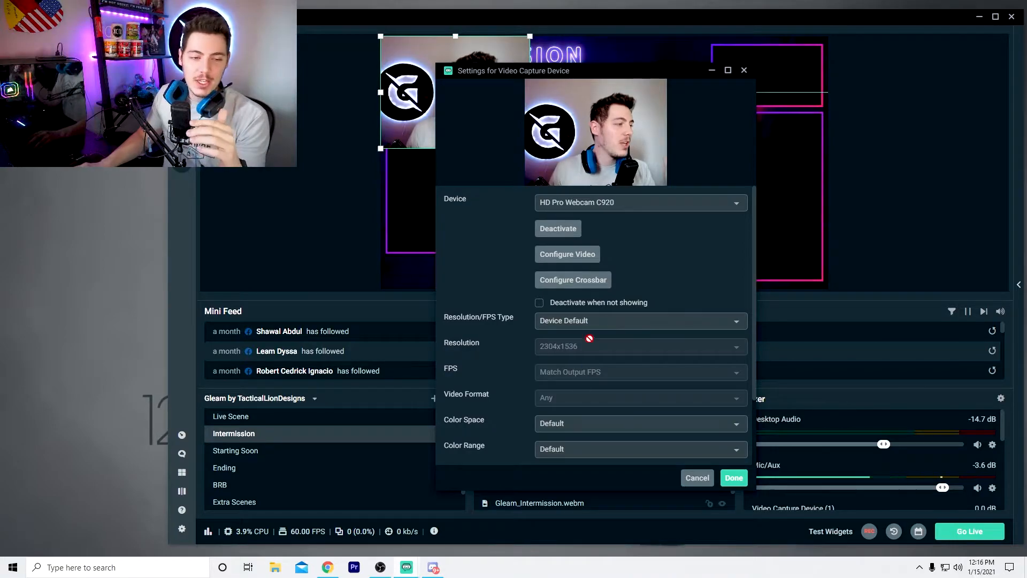
pyautogui.click(733, 478)
pyautogui.moveTo(421, 116); pyautogui.dragTo(559, 137)
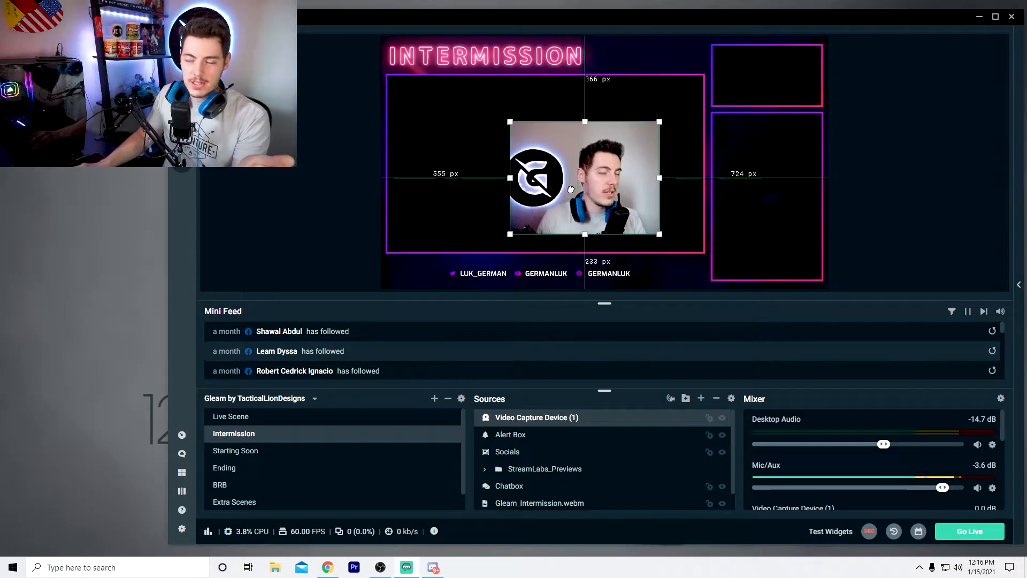
# - Open the webcam source's filters and look through the filter types available for a new filter
pyautogui.rightClick(640, 82)
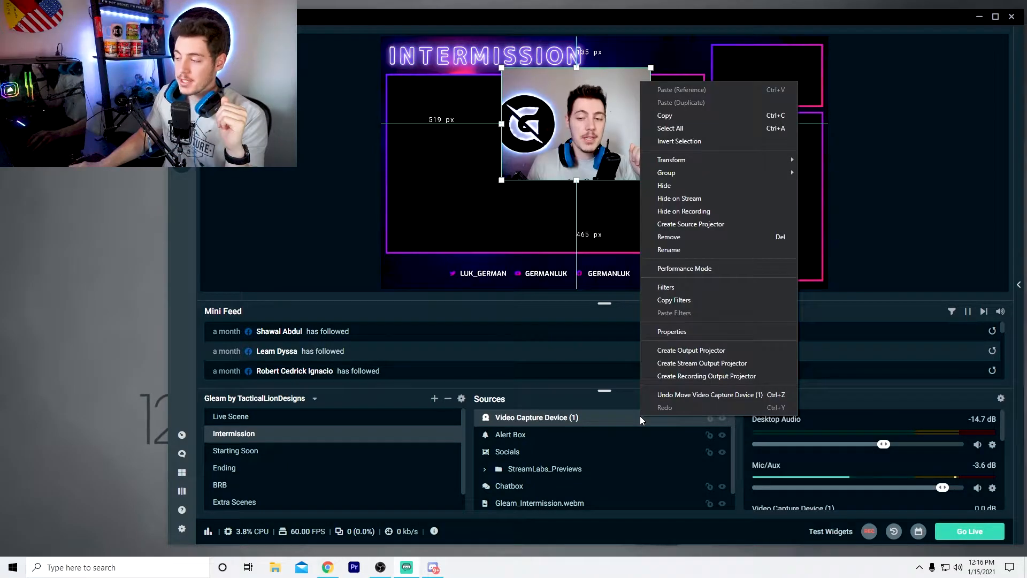
pyautogui.click(673, 291)
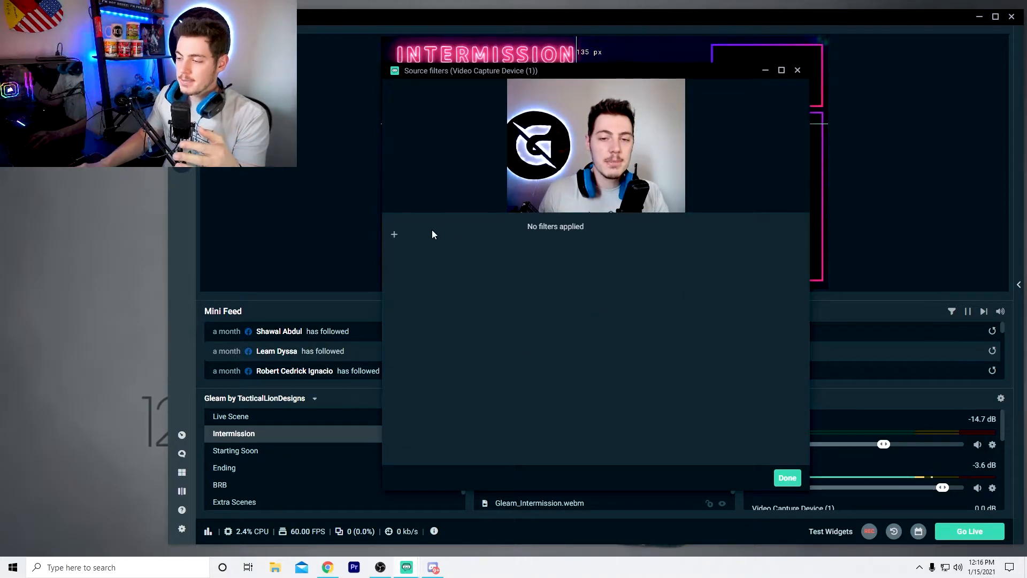
pyautogui.click(394, 234)
pyautogui.click(497, 191)
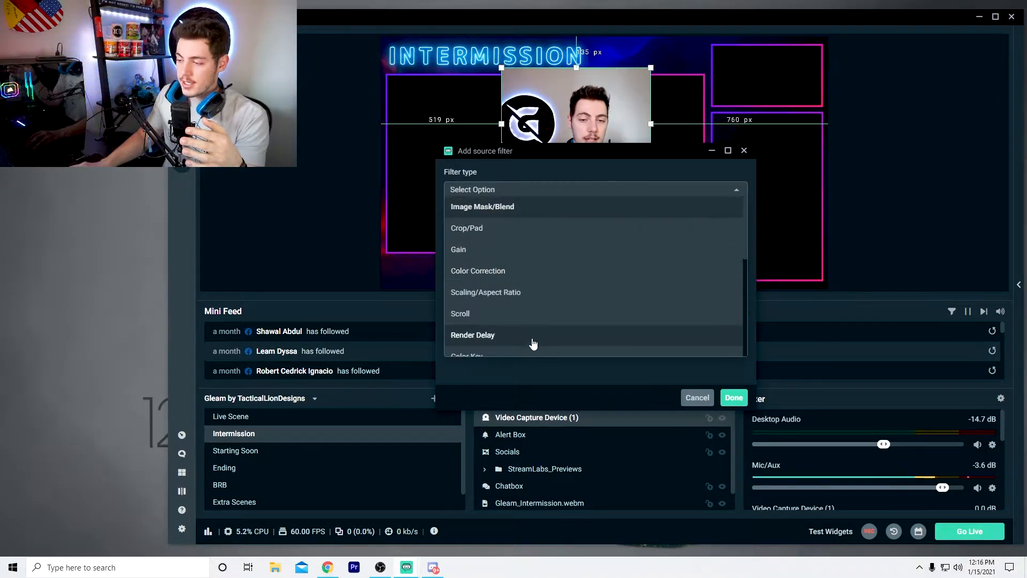
pyautogui.scroll(-5, 524, 300)
pyautogui.scroll(3, 534, 321)
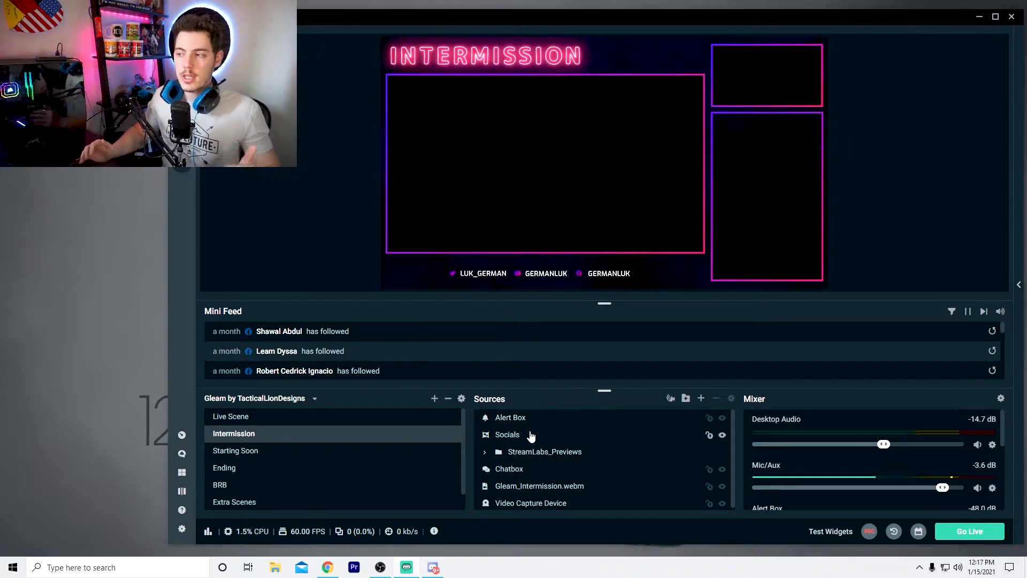
# - Inspect the placement of the Gleam_Intermission.webm overlay and Alert Box, and try to add an Alertbox widget source
pyautogui.click(527, 486)
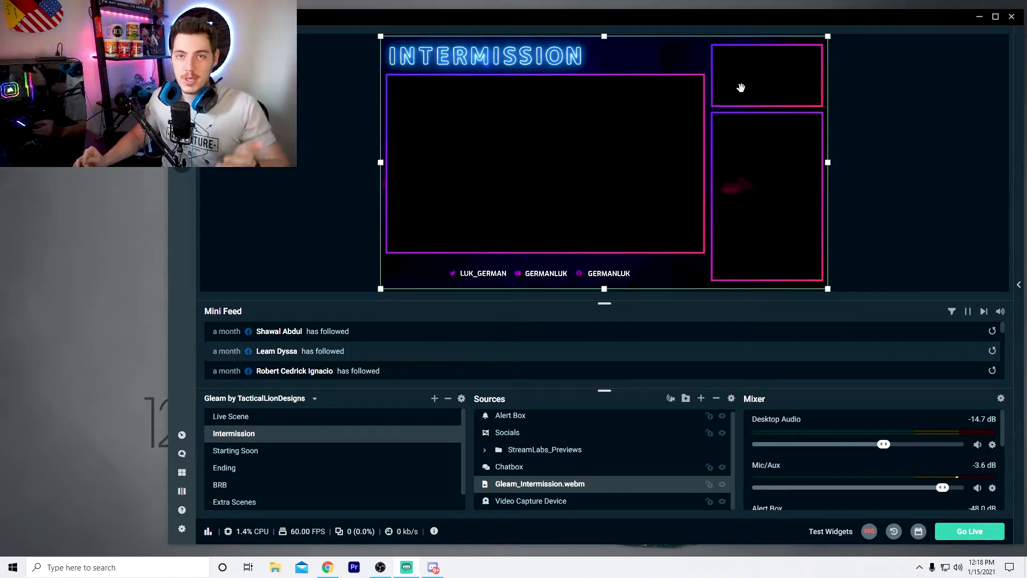
pyautogui.click(543, 415)
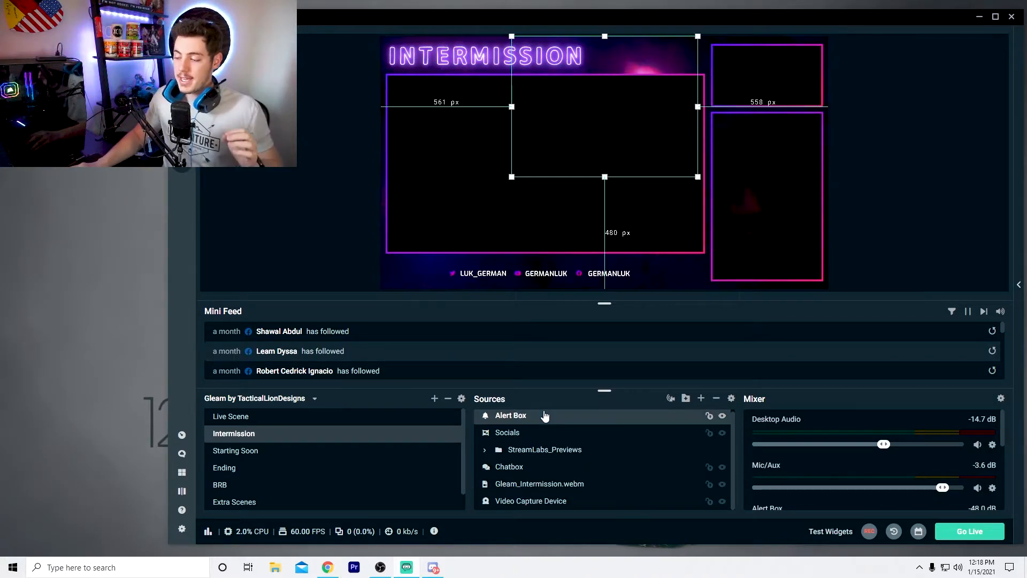
pyautogui.click(700, 399)
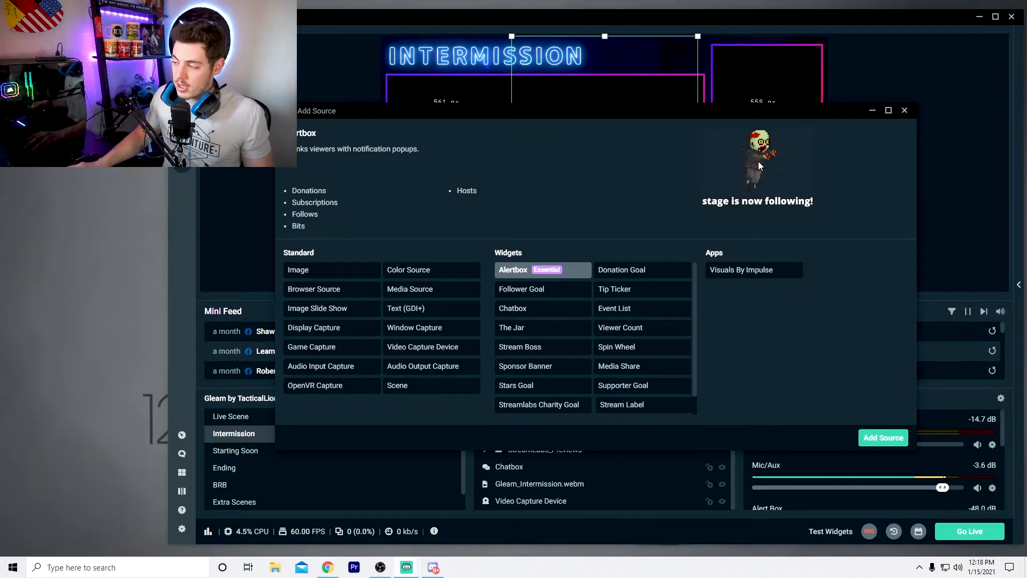
pyautogui.click(883, 437)
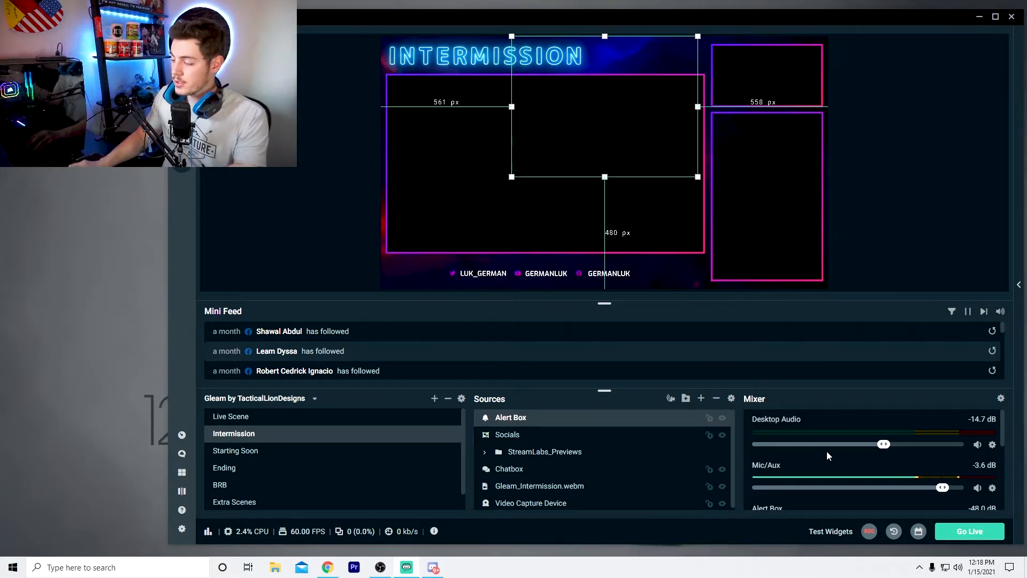
# - Open the overlay theme library and browse the Just Added, Featured and Most Popular themes
pyautogui.scroll(-2, 826, 450)
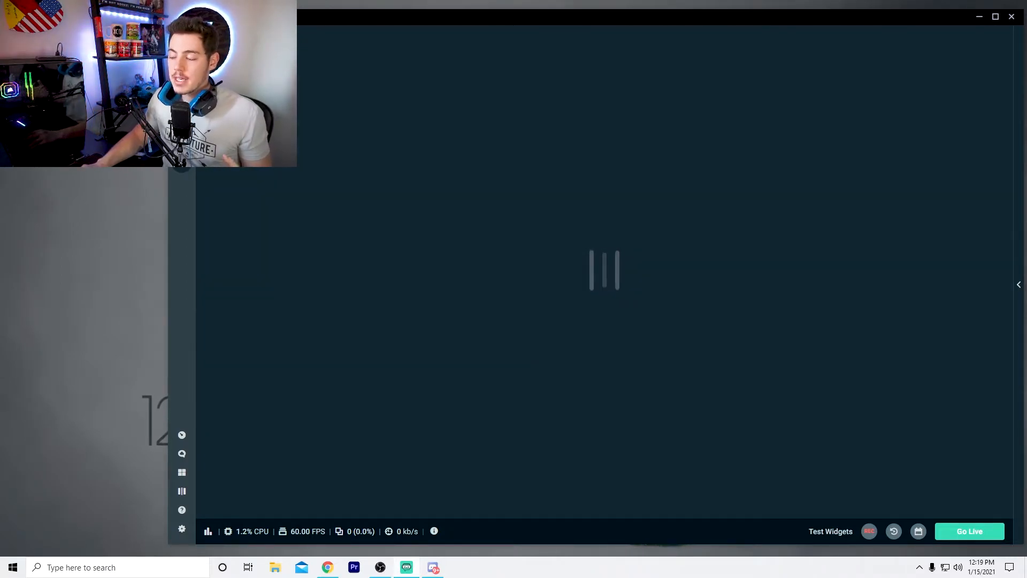
pyautogui.scroll(-5, 703, 303)
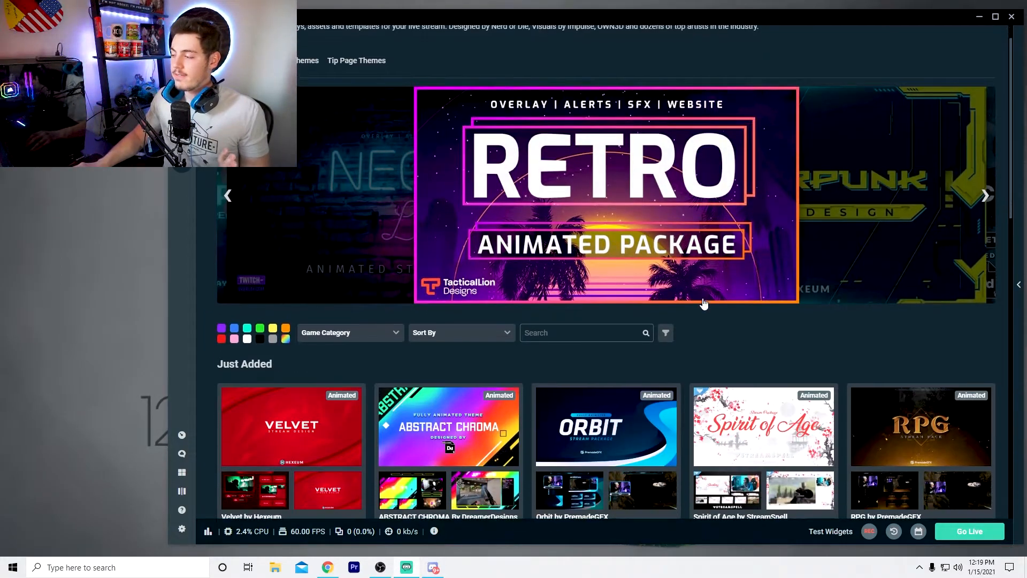
pyautogui.scroll(-5, 703, 303)
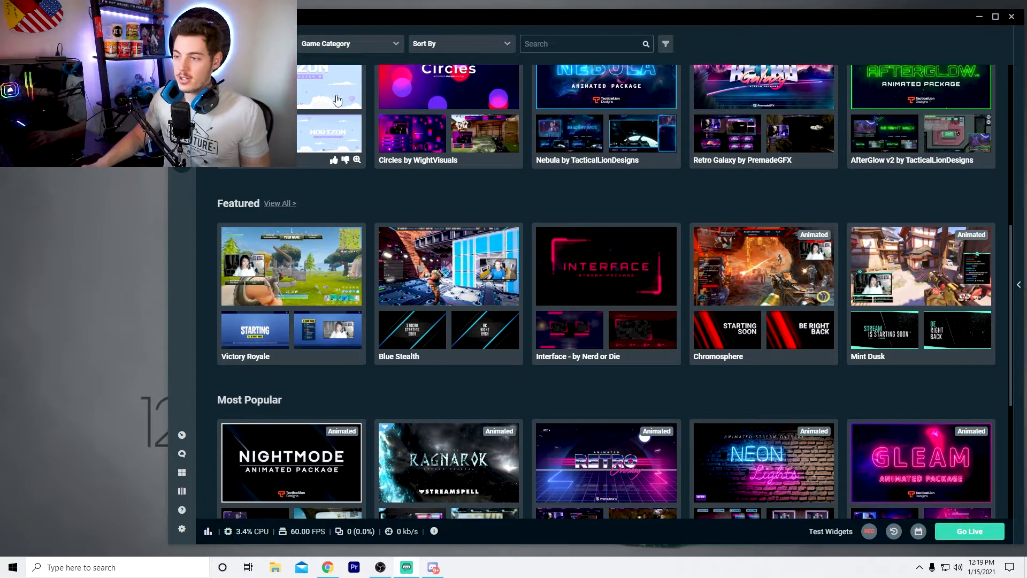
# - Check the theme library's game category, sorting and filter options, and open the Nebula theme by TacticalLionDesigns
pyautogui.click(366, 48)
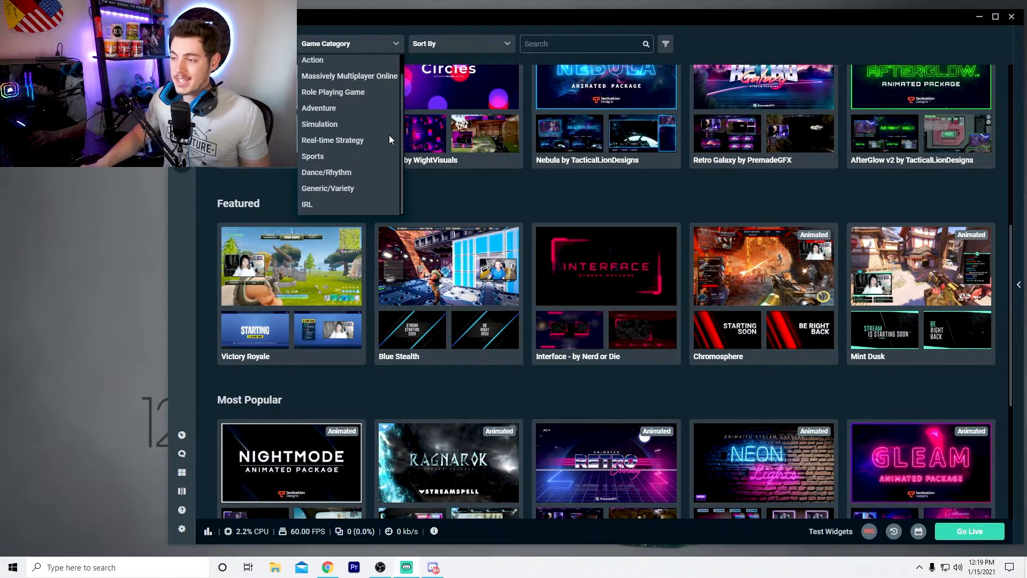
pyautogui.click(440, 46)
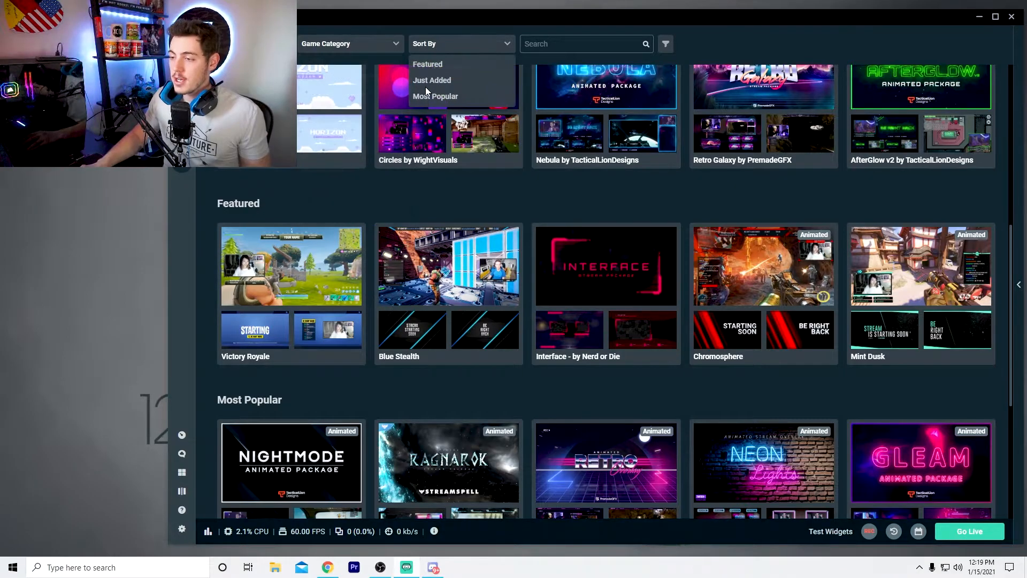
pyautogui.click(668, 44)
pyautogui.click(628, 195)
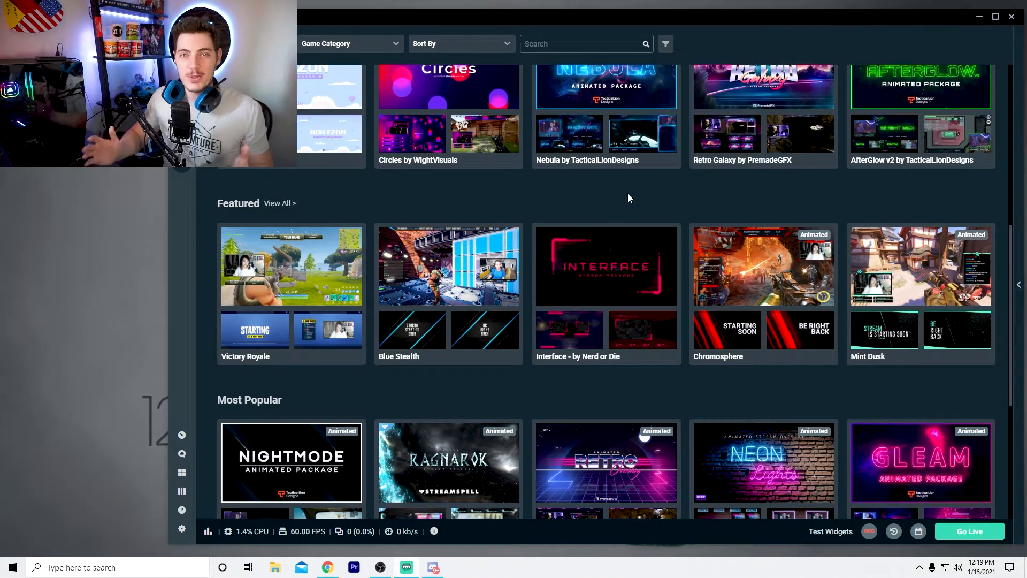
pyautogui.scroll(3, 615, 230)
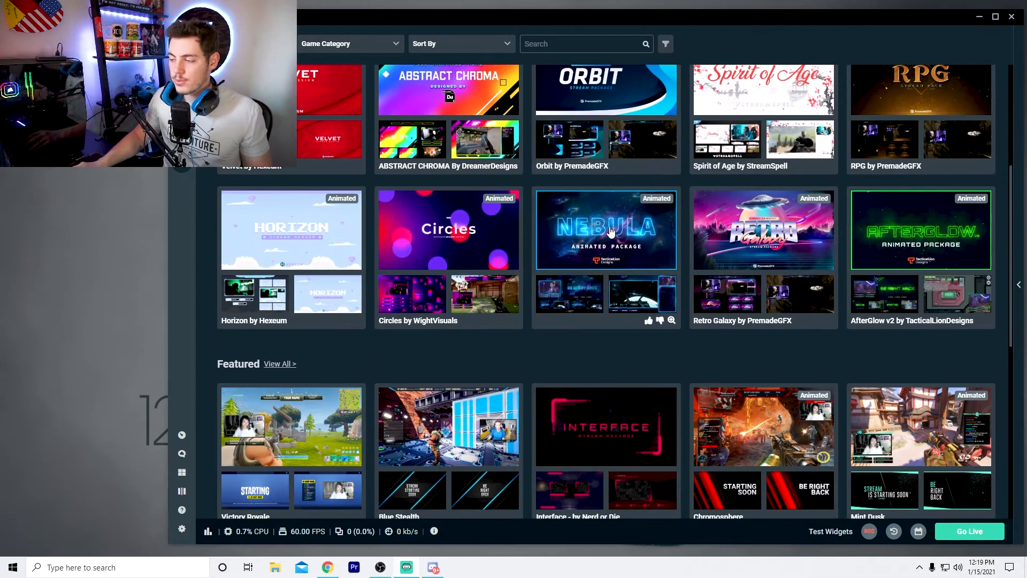
pyautogui.click(599, 222)
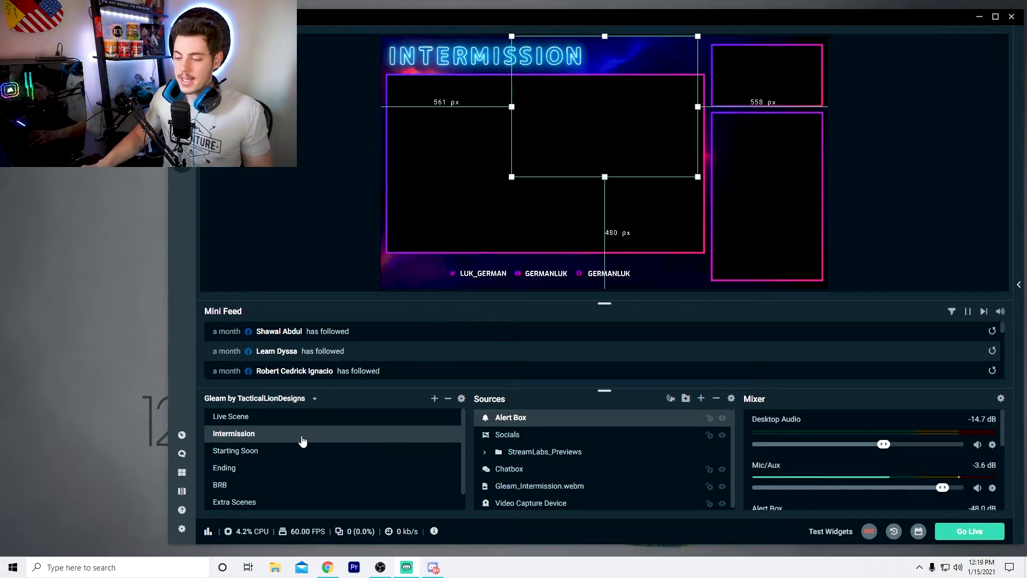
# - Preview the Live Scene, Starting Soon and Intermission scenes of the Gleam overlay in the editor
pyautogui.click(229, 422)
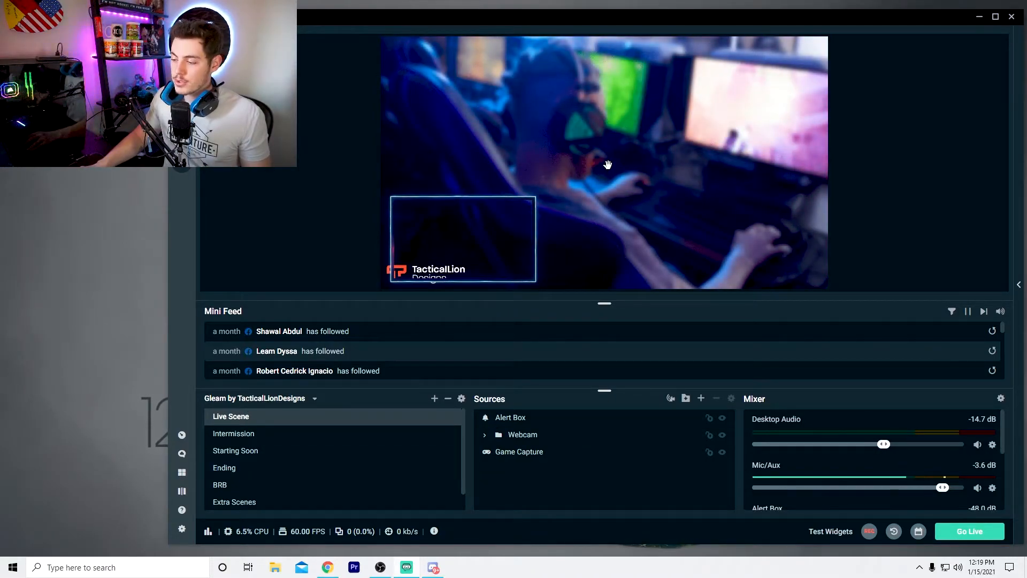
pyautogui.click(243, 450)
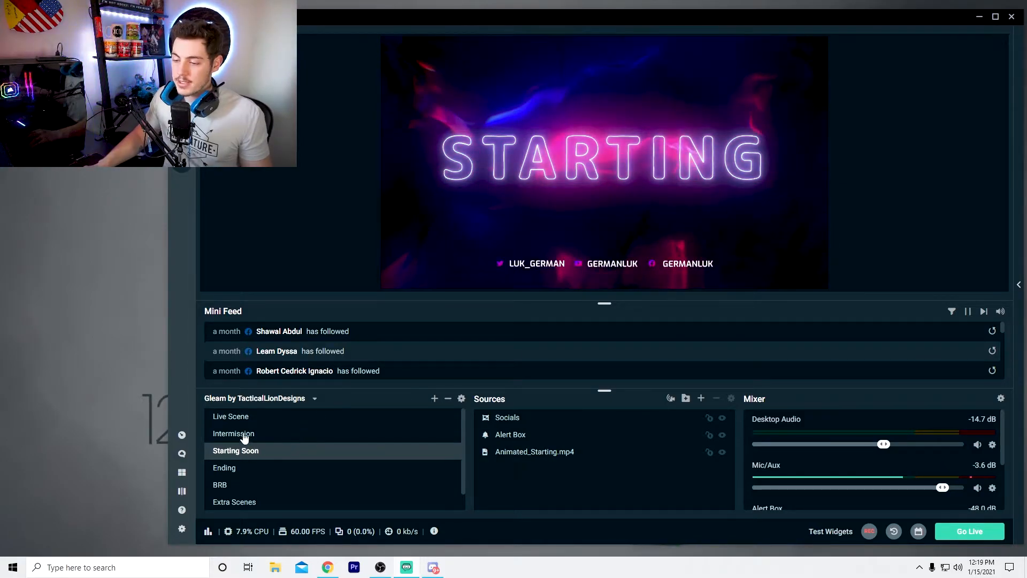
pyautogui.click(244, 433)
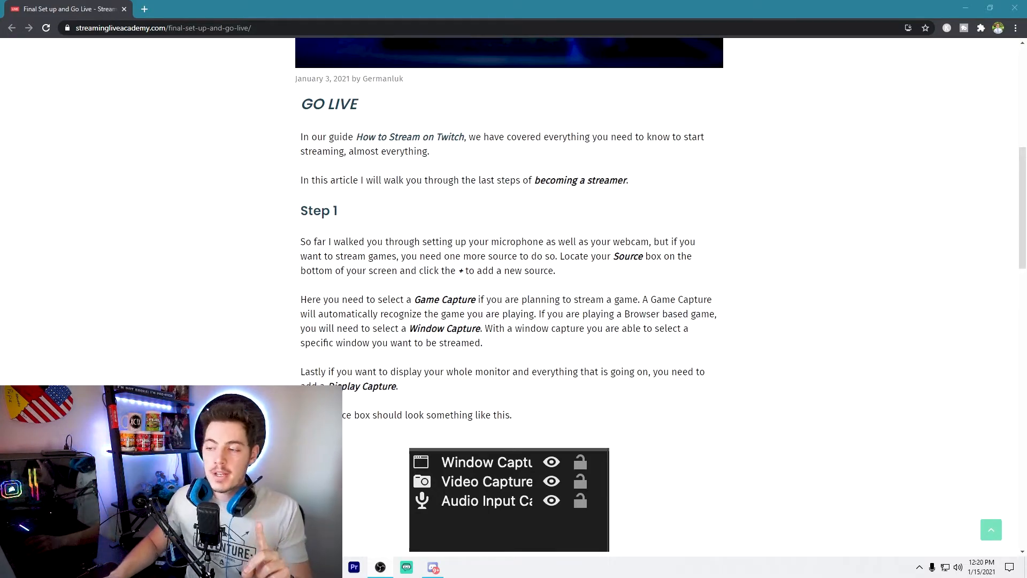
# - Switch to the browser and read the Final Set Up and Go Live article from its heading through Step 3
pyautogui.scroll(6, 300, 228)
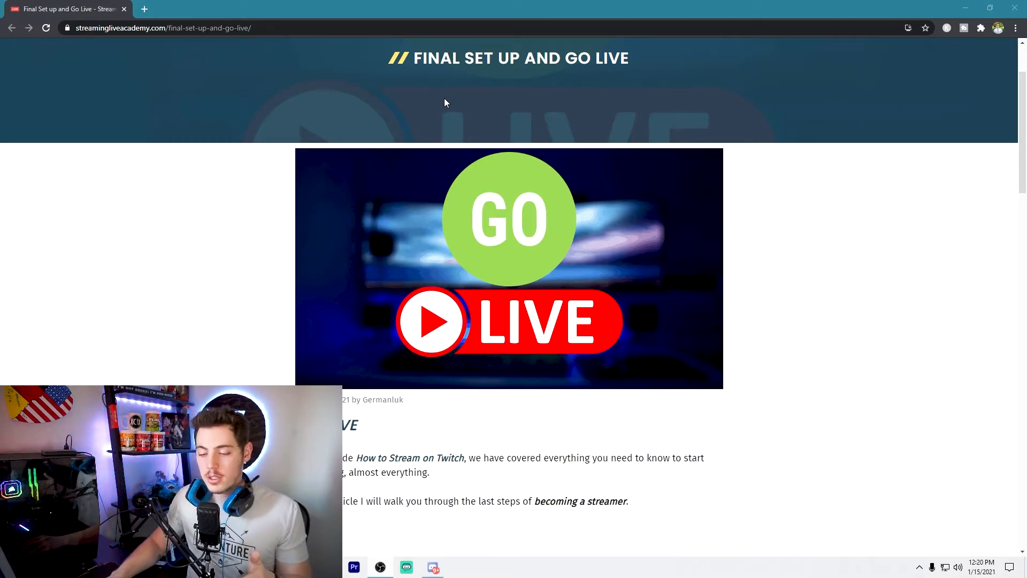
pyautogui.scroll(-8, 596, 214)
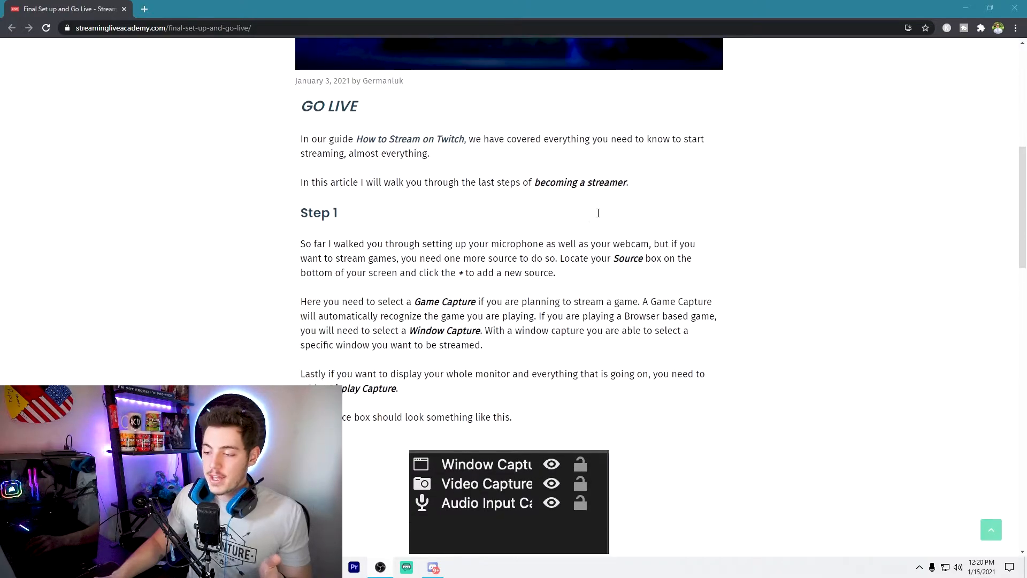
pyautogui.scroll(-1, 600, 220)
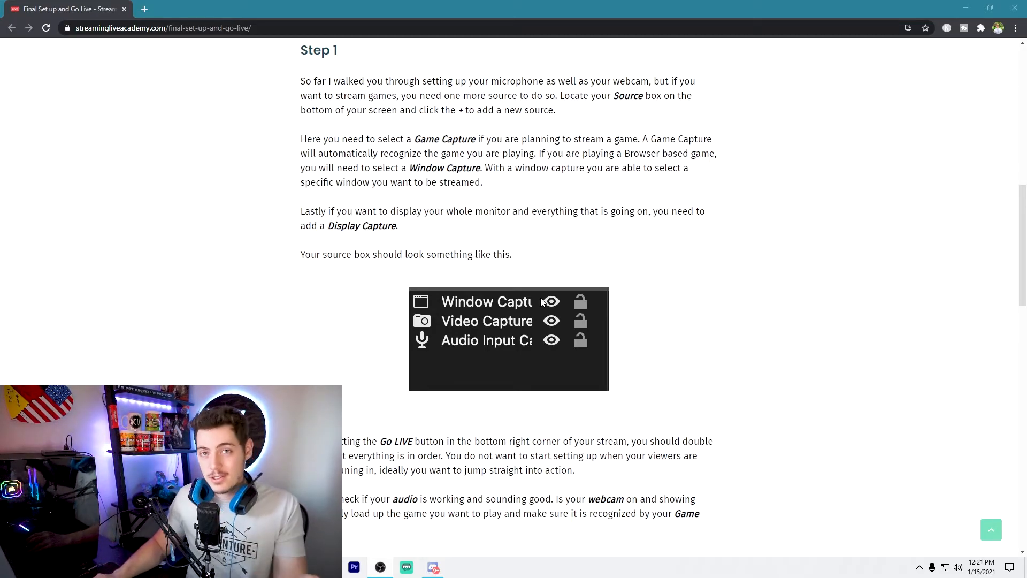
pyautogui.scroll(-5, 756, 300)
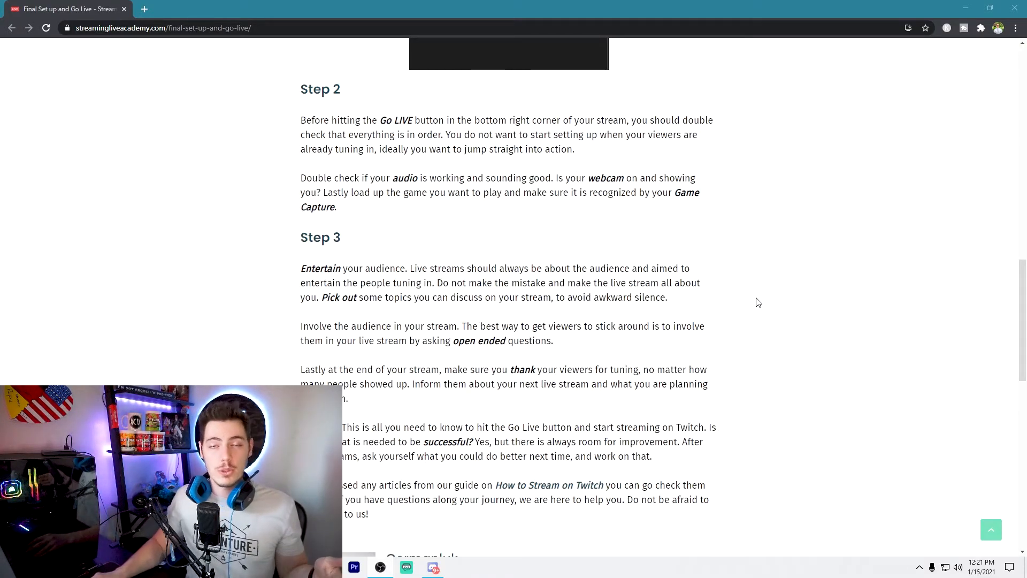
pyautogui.scroll(-2, 474, 251)
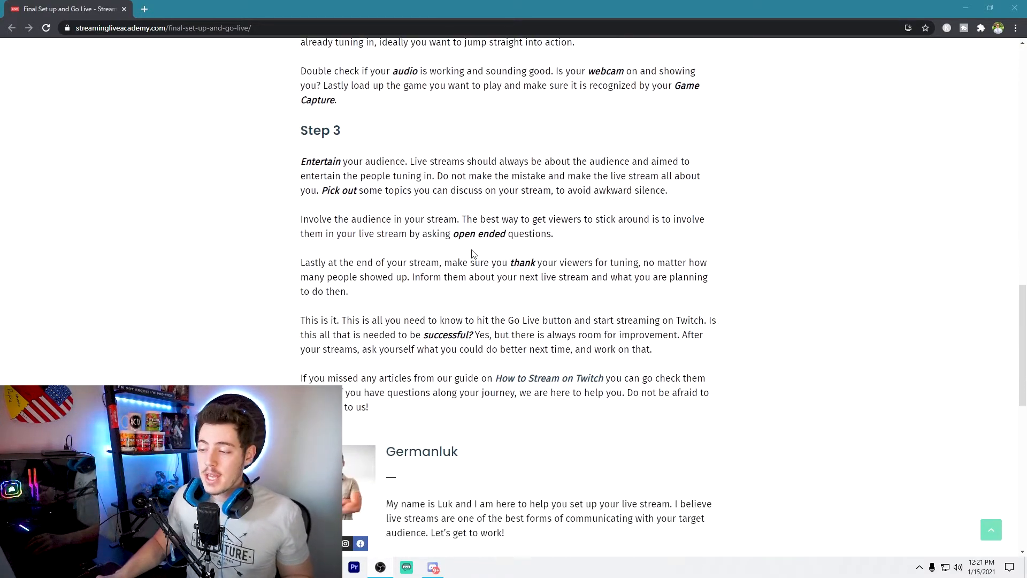